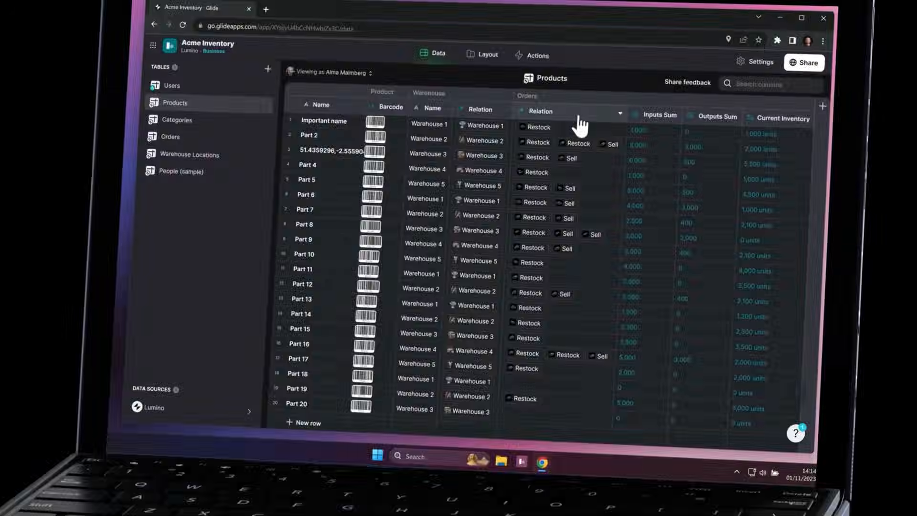
left_click(579, 119)
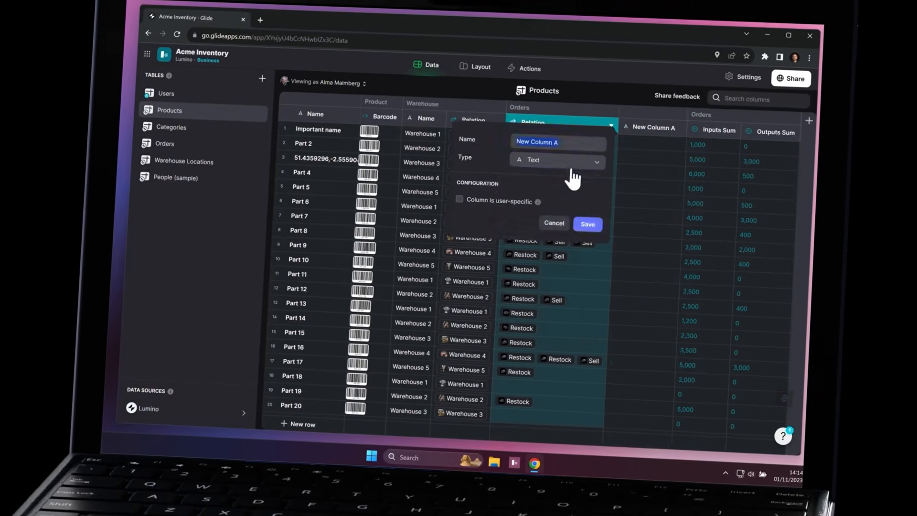
left_click(582, 154)
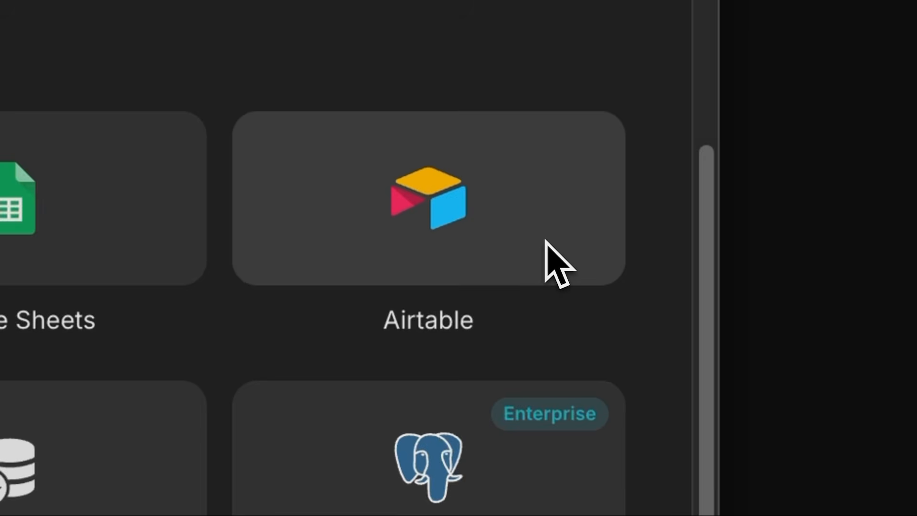
Step: Choose Excel Online as the data source for a new app
scroll(546, 241, "down", 5)
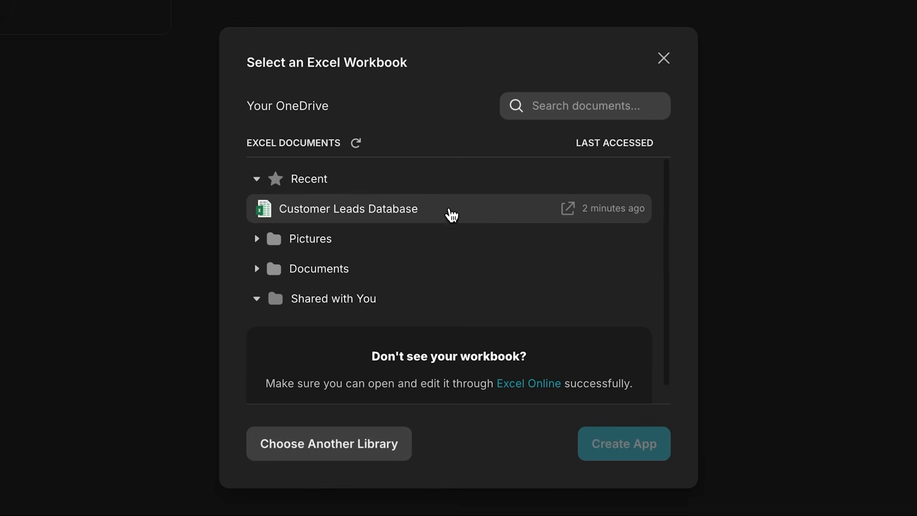
left_click(449, 210)
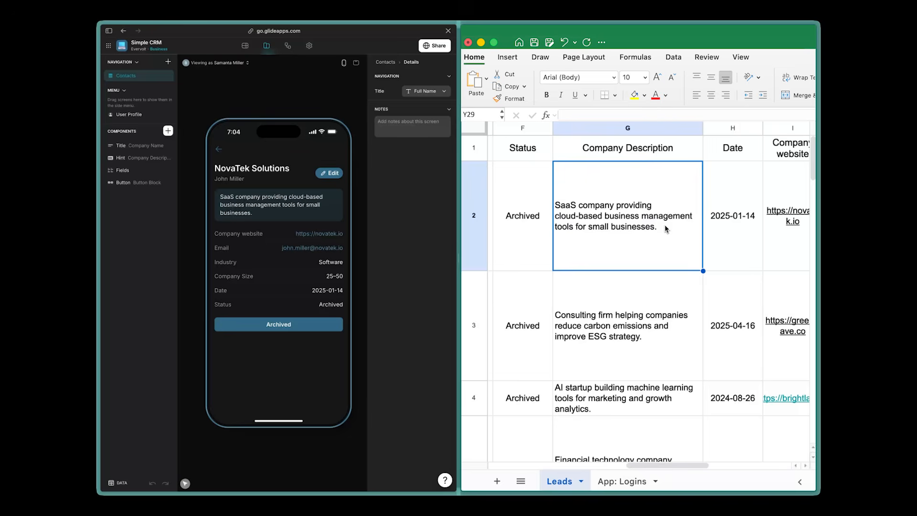
Step: Add "Designed to scale as businesses grow, with flexible features and real-time data access." to the company description in row 2 of the Leads sheet
double_click(666, 229)
type("Designed to scale as businesses grow, with flexible features and real-time data access.")
key("Return")
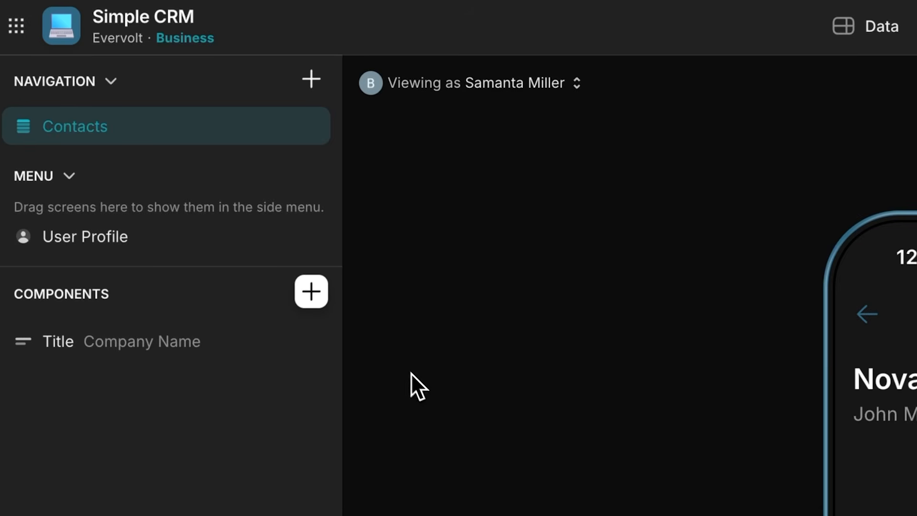
Step: Add a Hint component below the Title on the contact details screen
left_click(320, 306)
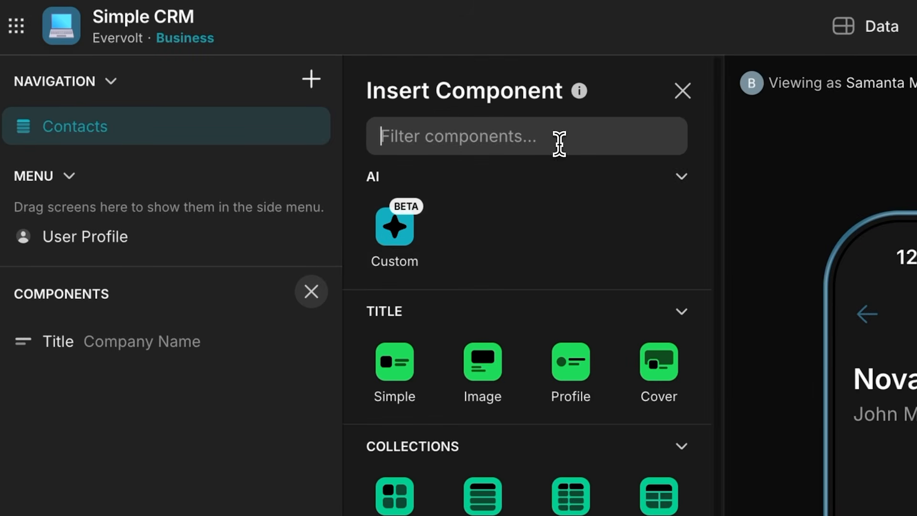
type("Hint")
left_click(397, 254)
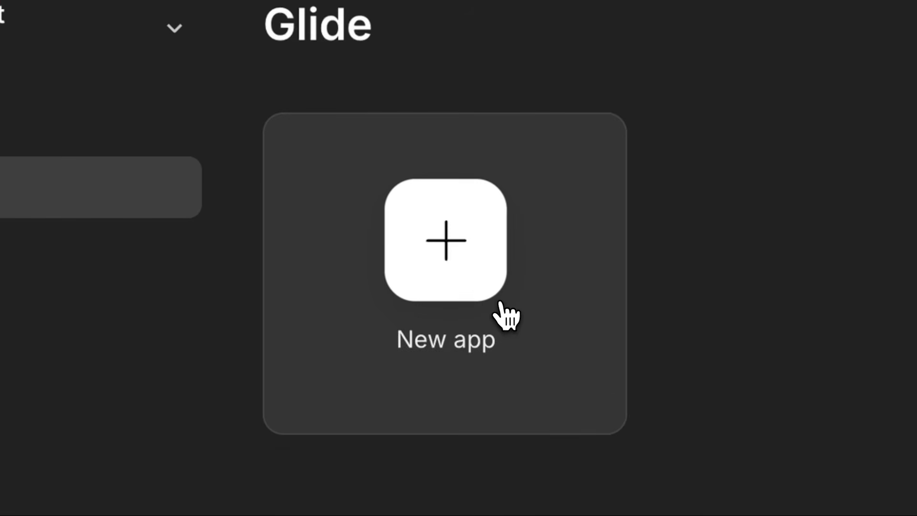
Step: Start a new app with Excel Online as its data source
left_click(500, 303)
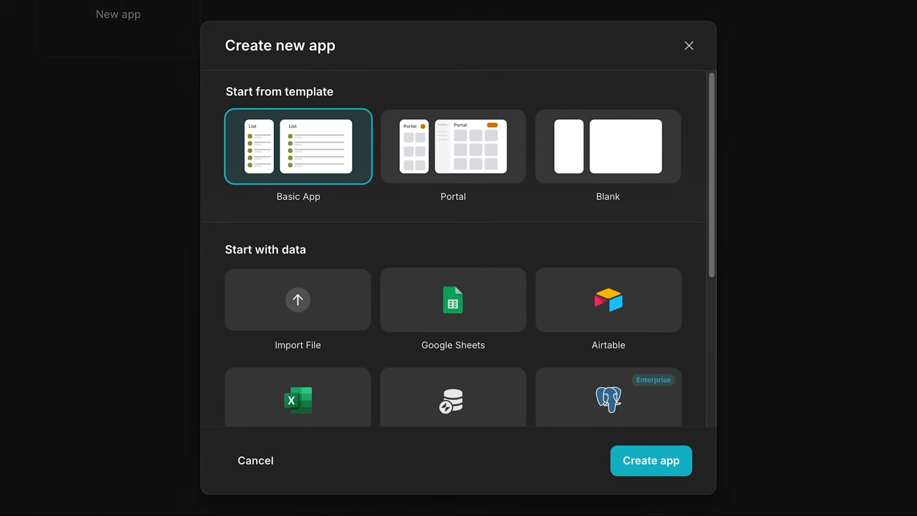
scroll(458, 248, "down", 3)
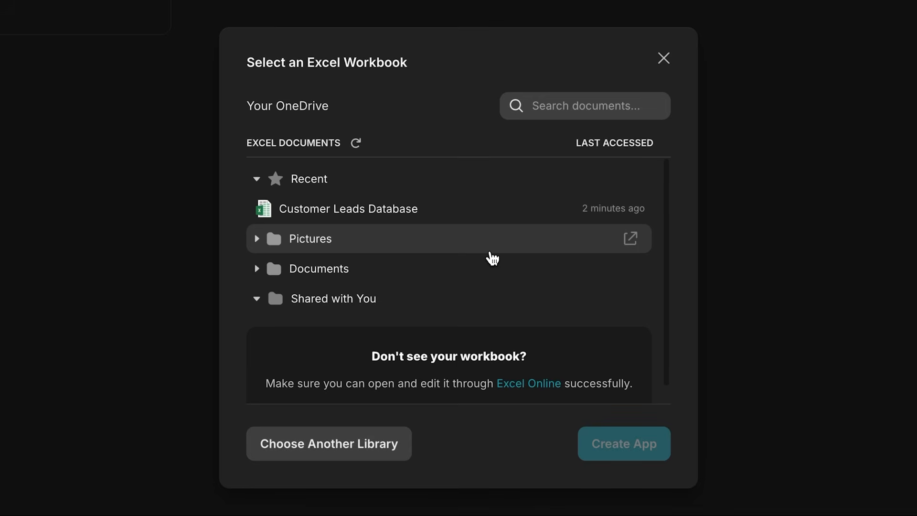
left_click(448, 210)
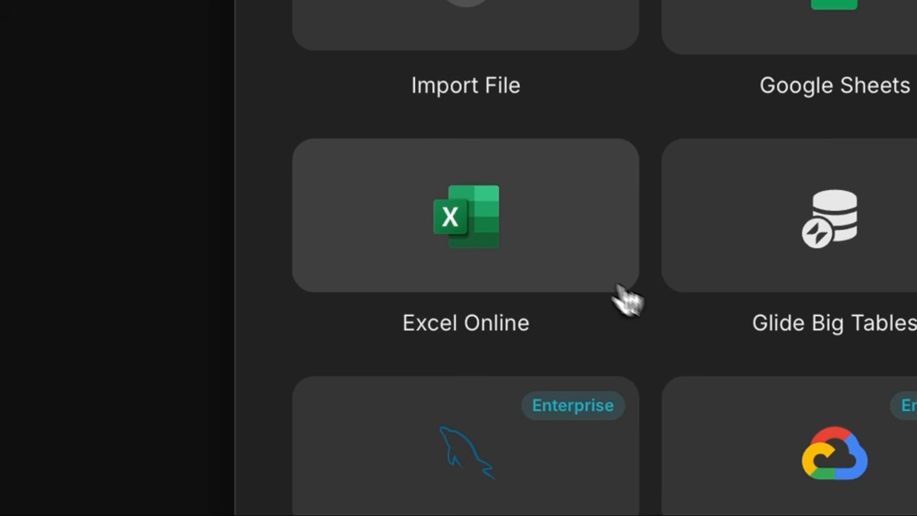
Step: Add a Microsoft account as the library and select the Customer Leads Database workbook for the app
left_click(357, 286)
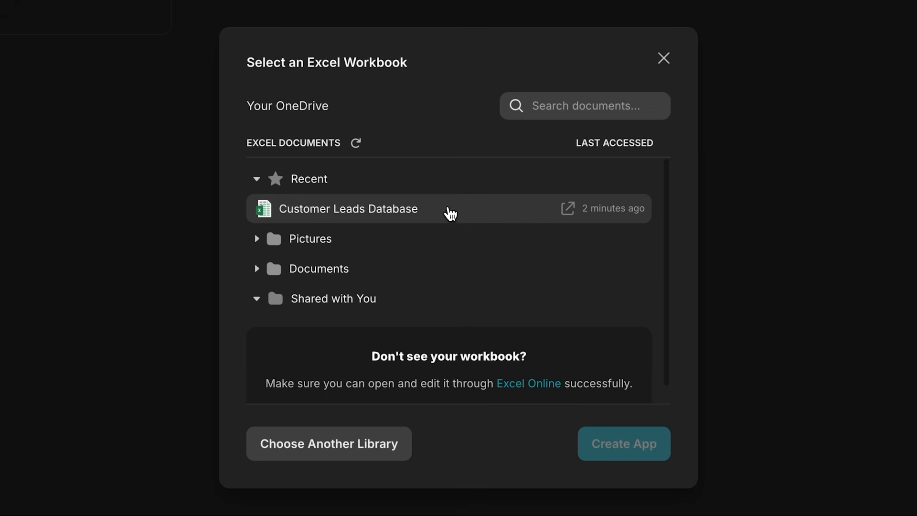
left_click(450, 213)
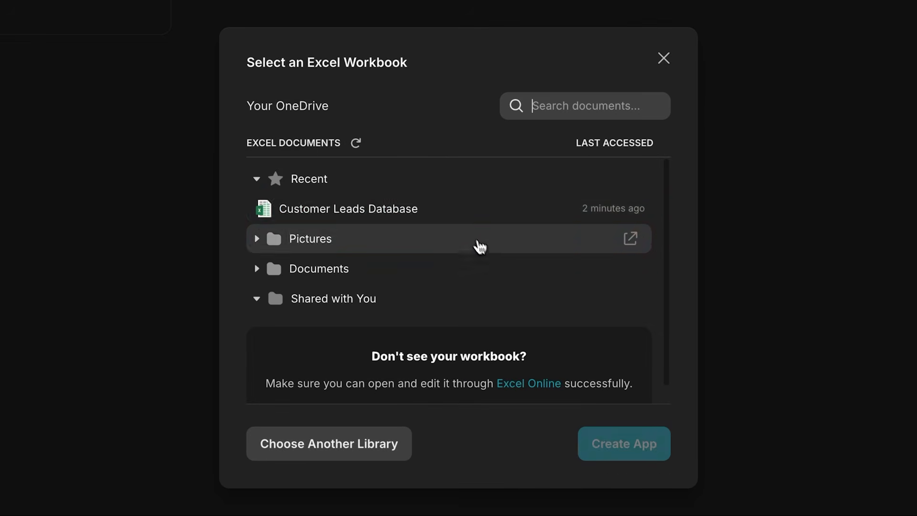
left_click(447, 210)
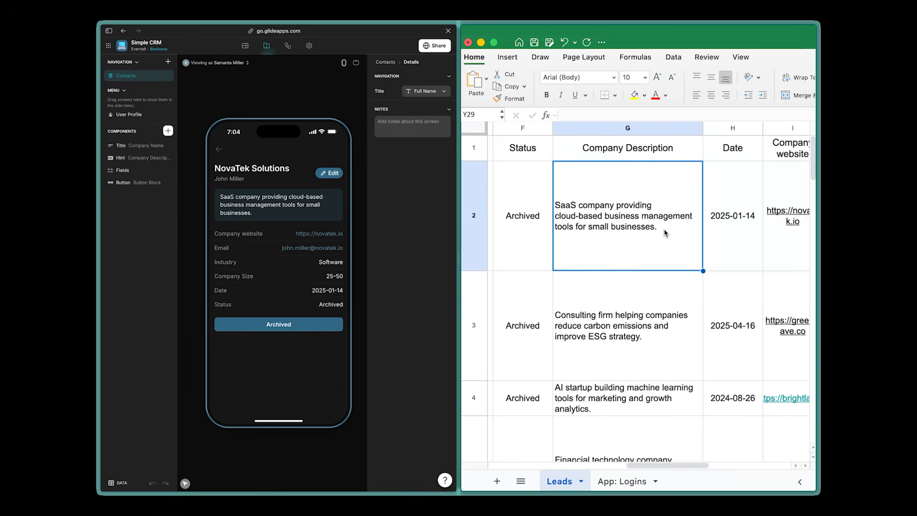
Step: Extend the NovaTek Solutions description in the Leads sheet with "Designed to scale as businesses grow, with flexible features and real-time data access."
double_click(665, 231)
type("Designed to scale as businesses grow, with flexible features and real-time data access.")
key("Return")
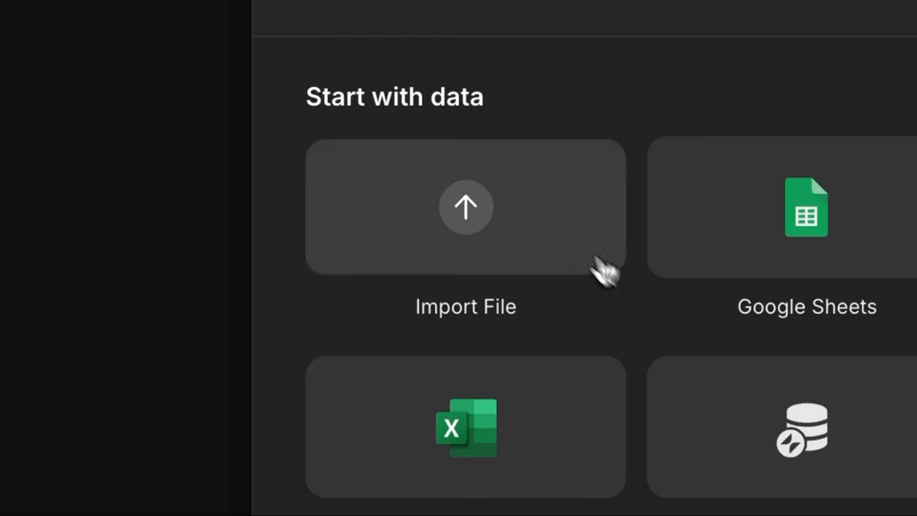
Step: Import Customer Leads Database.xlsx into Glide Tables
left_click(369, 198)
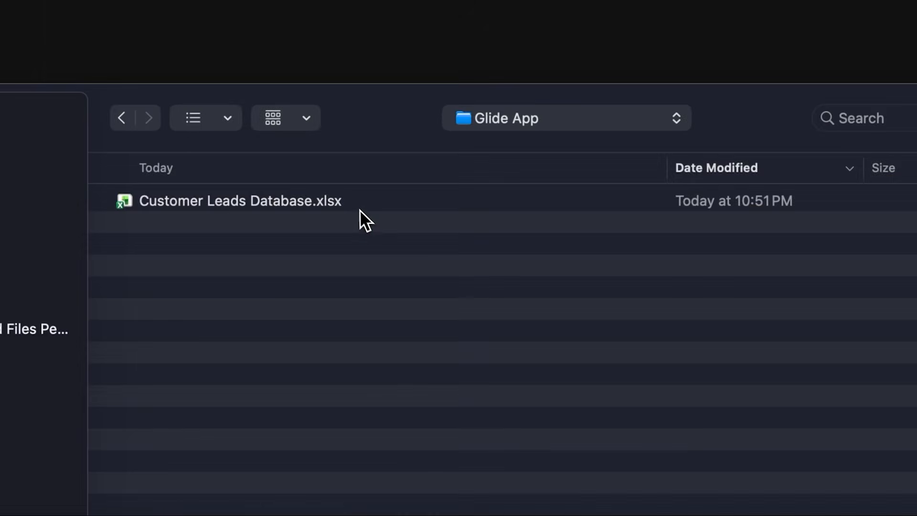
double_click(360, 210)
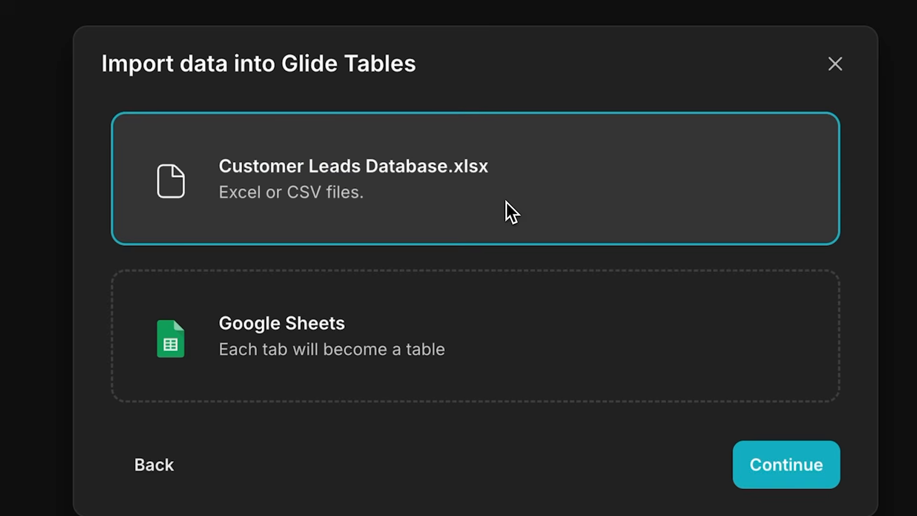
left_click(834, 480)
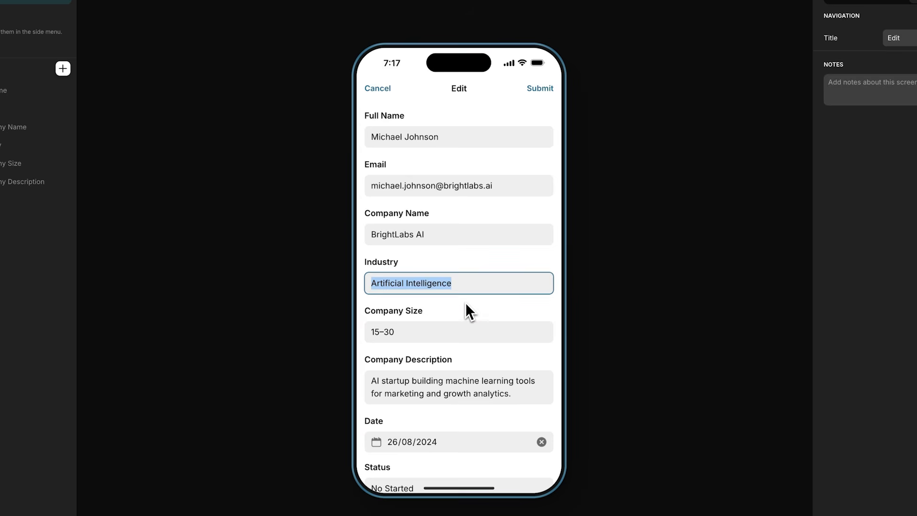
Step: Enter "Smart Technologies Solutions" in the Customer Leads Database table
type("Smart Technologies Solutions")
left_click(543, 90)
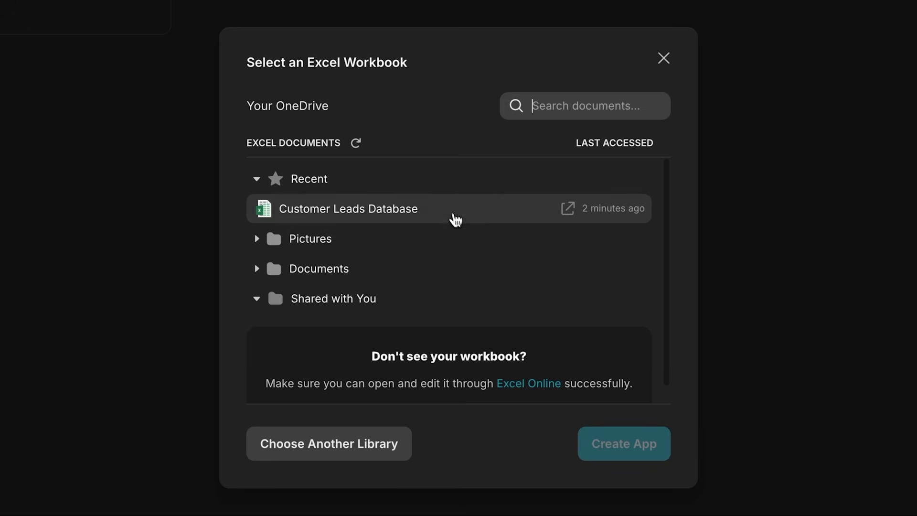
left_click(447, 209)
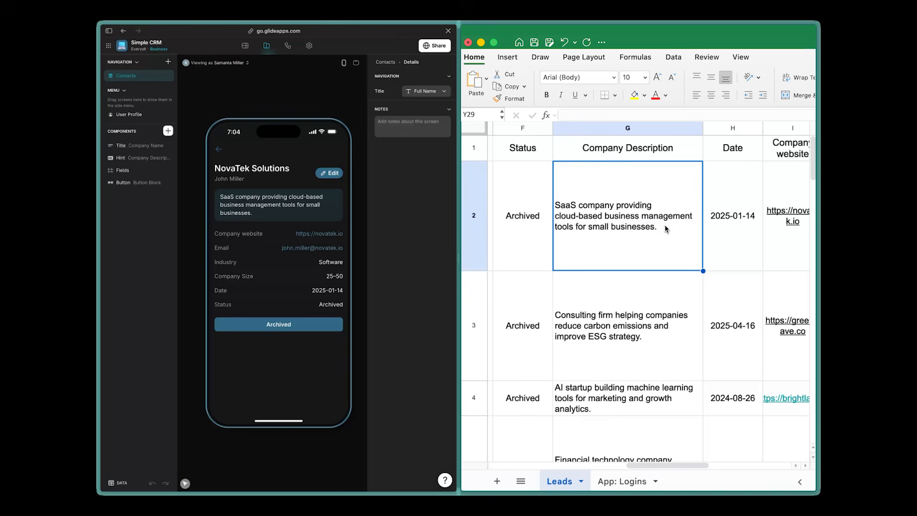
Step: Append "Designed to scale as businesses grow, with flexible features and real-time data access." to the first lead's company description cell
double_click(666, 229)
type("Designed to scale as businesses grow, with flexible features and real-time data access.")
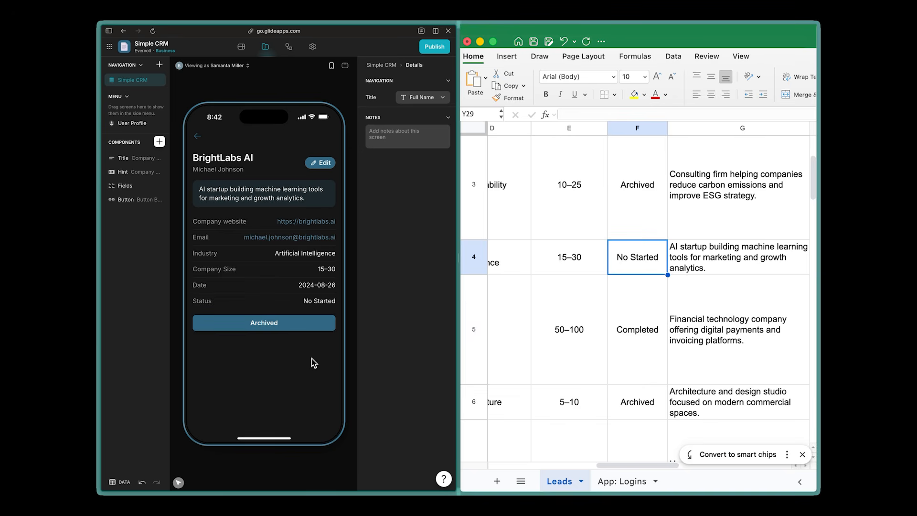
Step: Set the BrightLabs AI lead's status to Archived from its details screen in the app preview
left_click(288, 327)
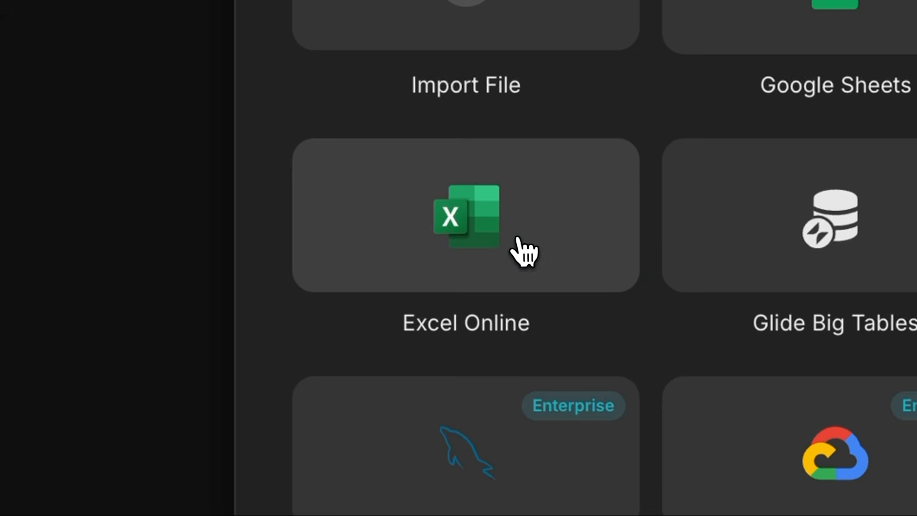
left_click(513, 249)
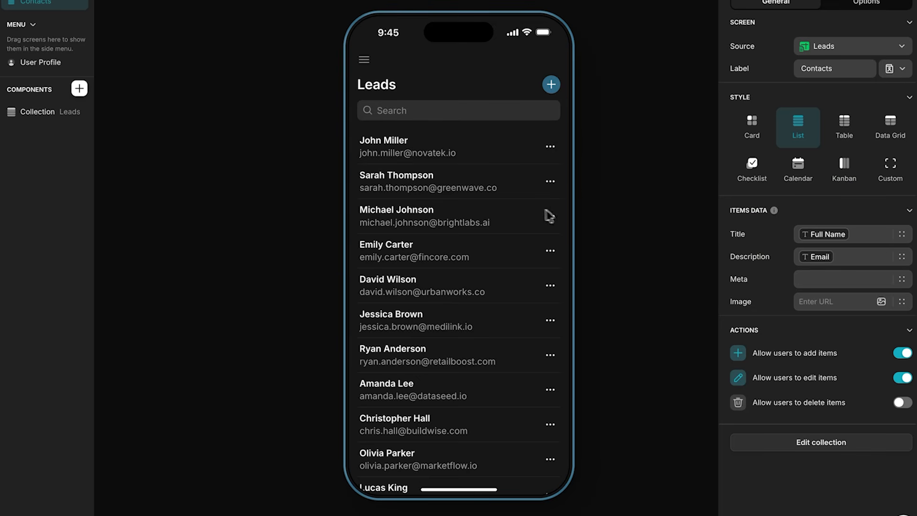
scroll(523, 211, "down", 2)
scroll(522, 213, "down", 5)
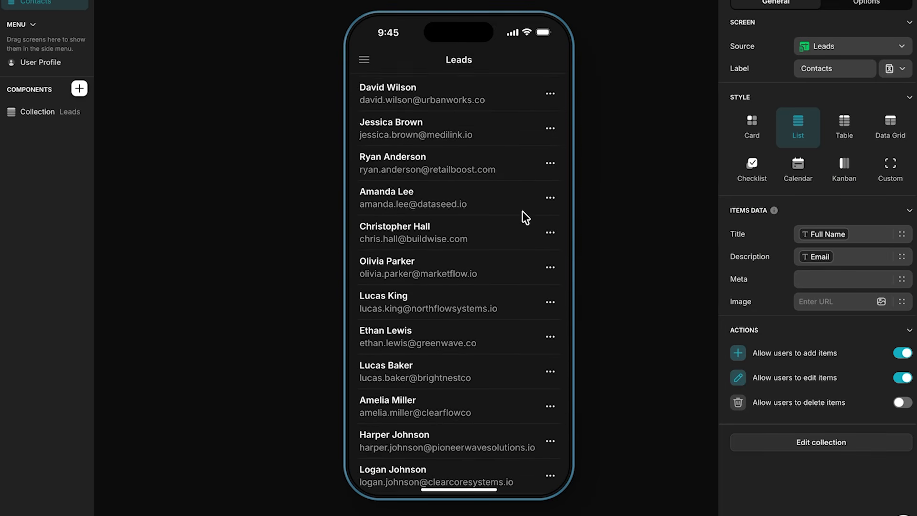
scroll(526, 217, "down", 2)
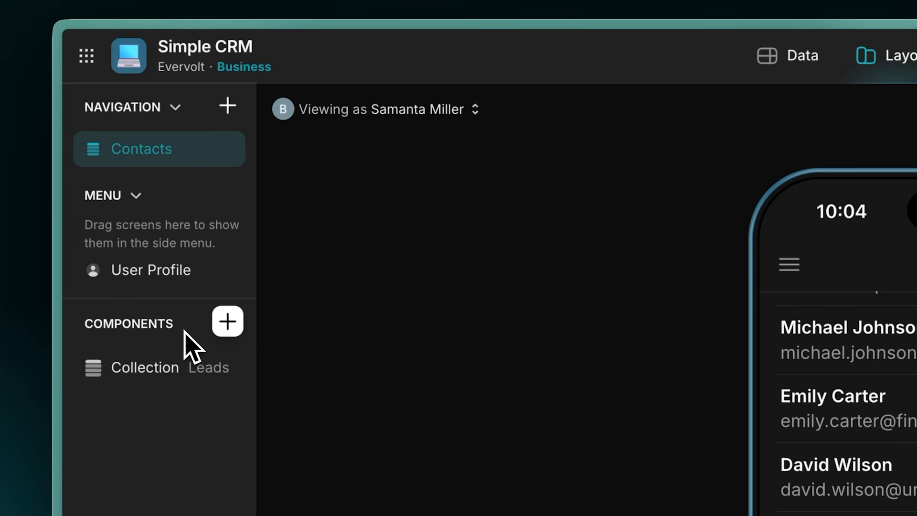
Step: Open the component picker for the Contacts screen and browse the available components
mouse_move(186, 370)
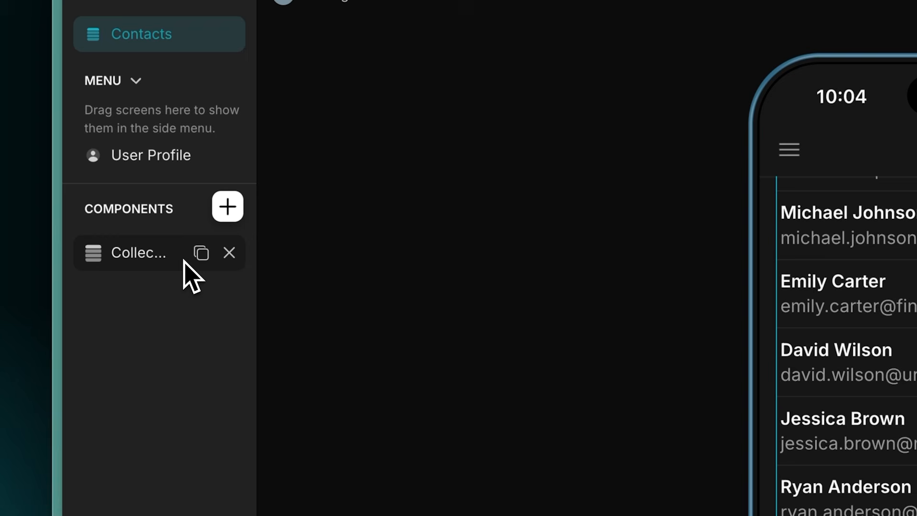
left_click(228, 206)
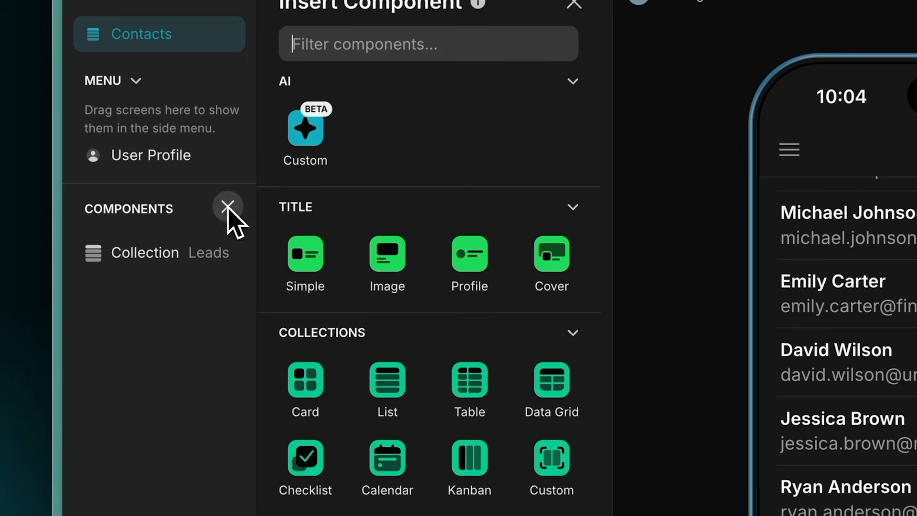
scroll(532, 344, "down", 3)
scroll(538, 358, "down", 8)
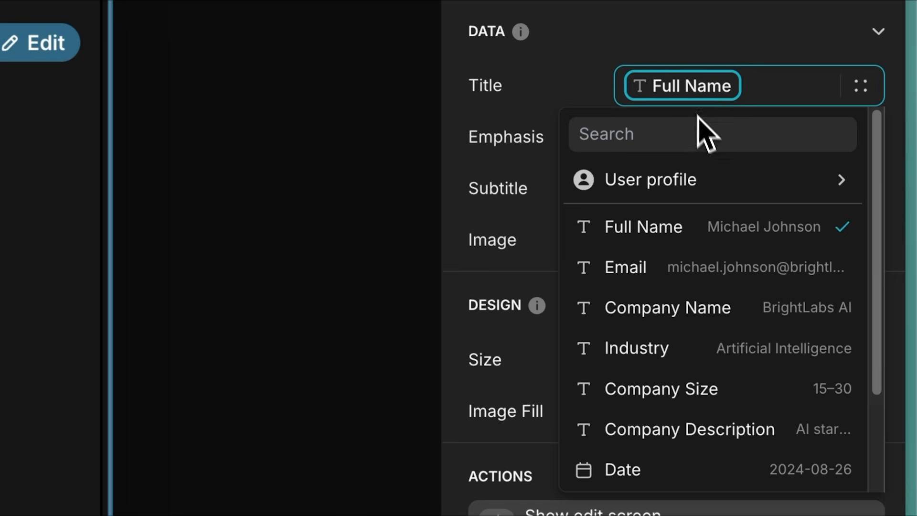
Step: Set the Title component on the lead details screen to show the Company Name column
left_click(747, 319)
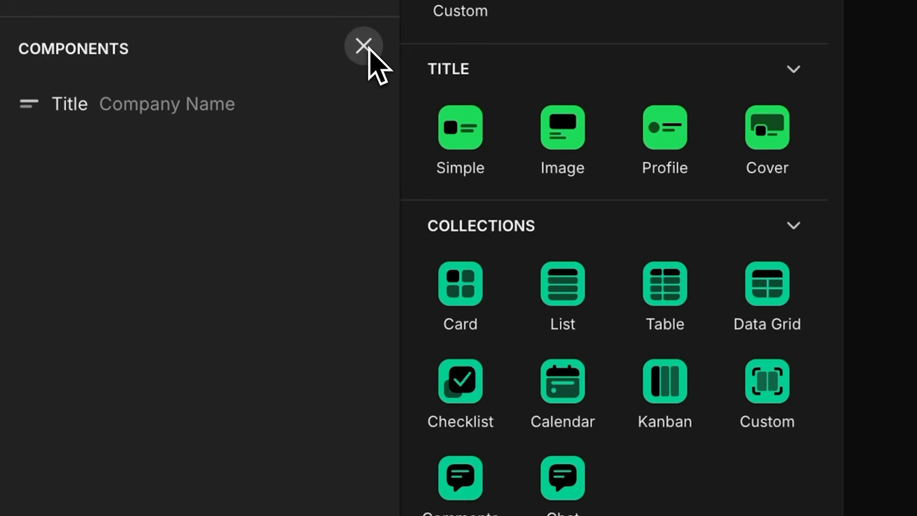
left_click(608, 302)
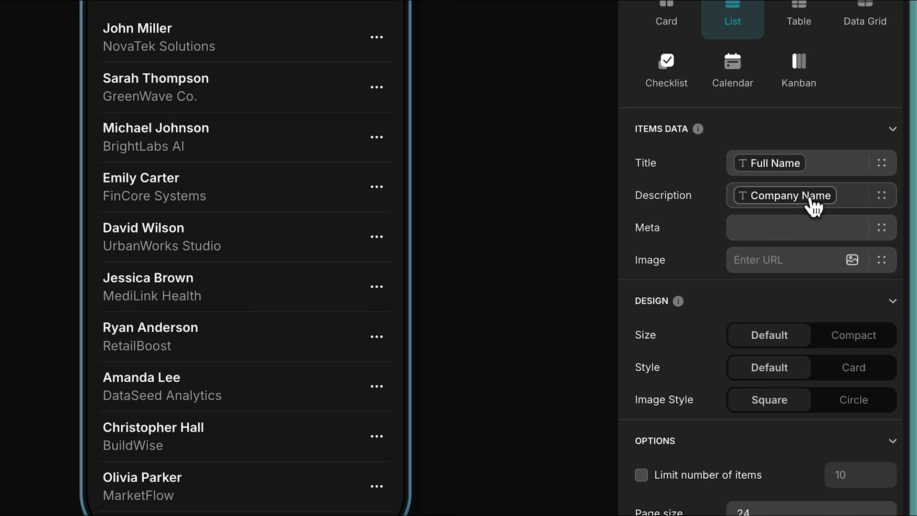
Step: Set the Leads collection's item description to Email and open the column choices for its image
left_click(808, 205)
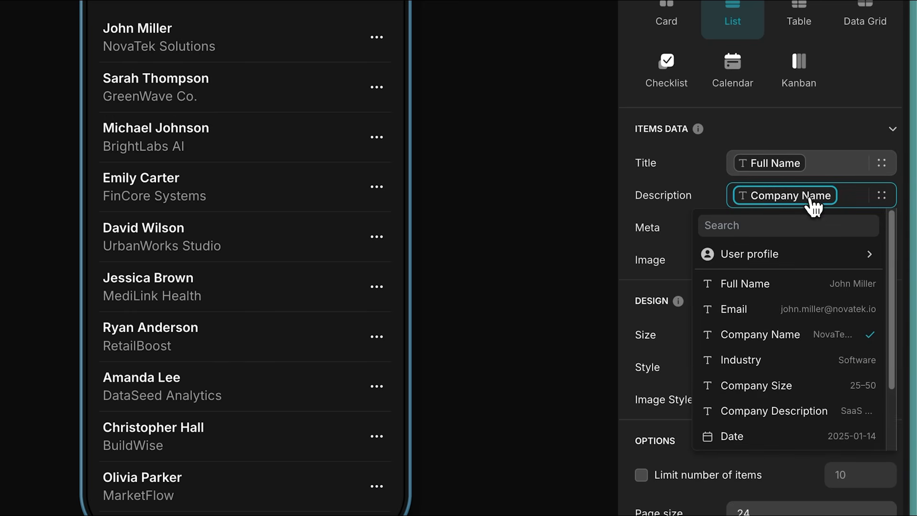
left_click(810, 314)
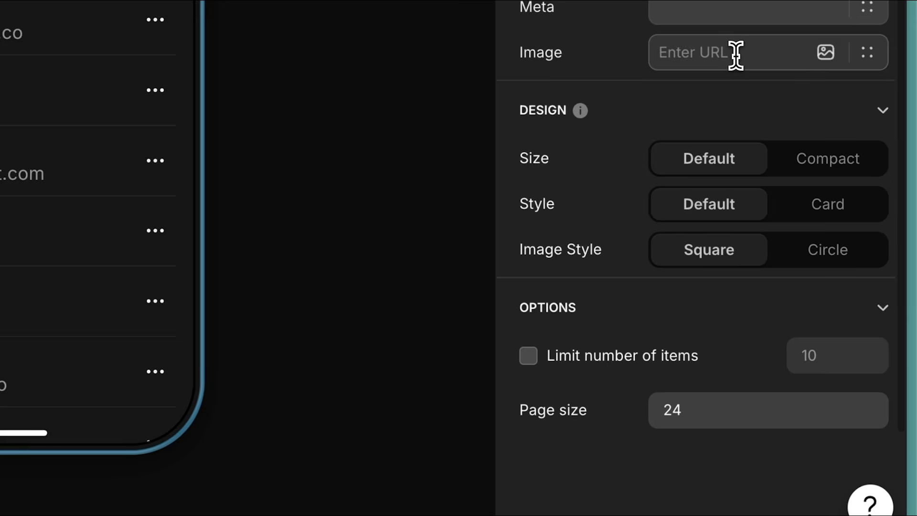
left_click(787, 259)
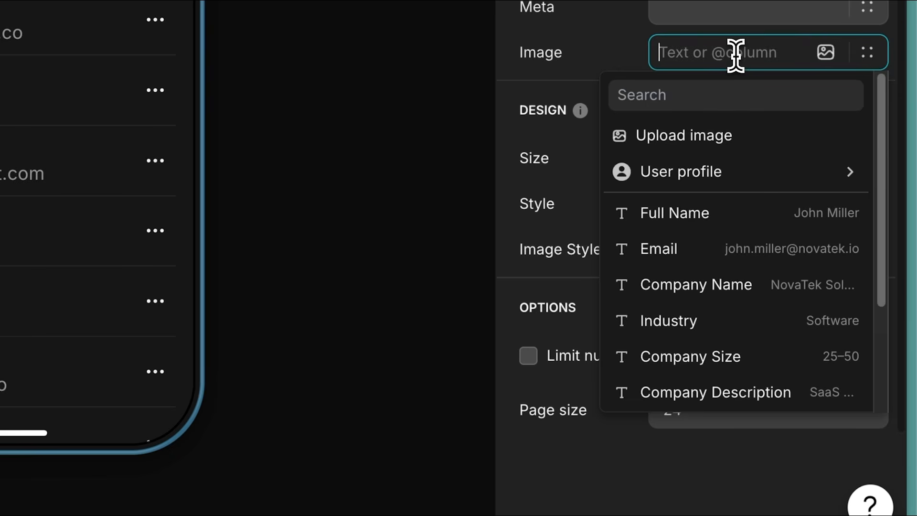
scroll(747, 249, "down", 3)
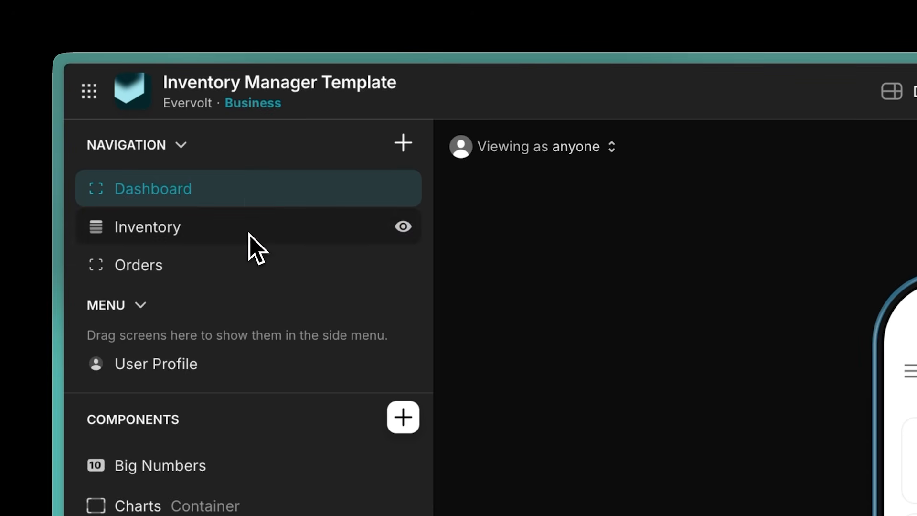
Step: Review an order's details and open the Inventory and Orders screens in the Inventory Manager app preview
left_click(248, 236)
left_click(247, 273)
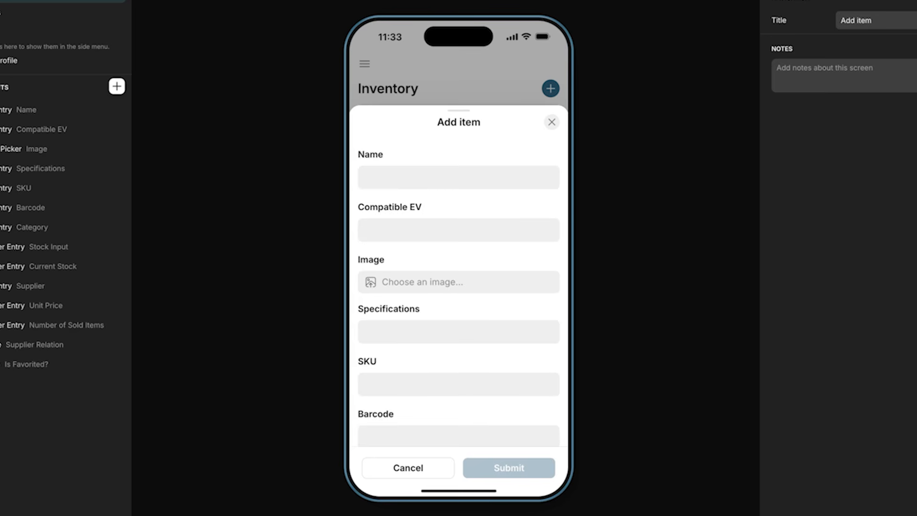
scroll(458, 291, "down", 5)
scroll(458, 291, "down", 5)
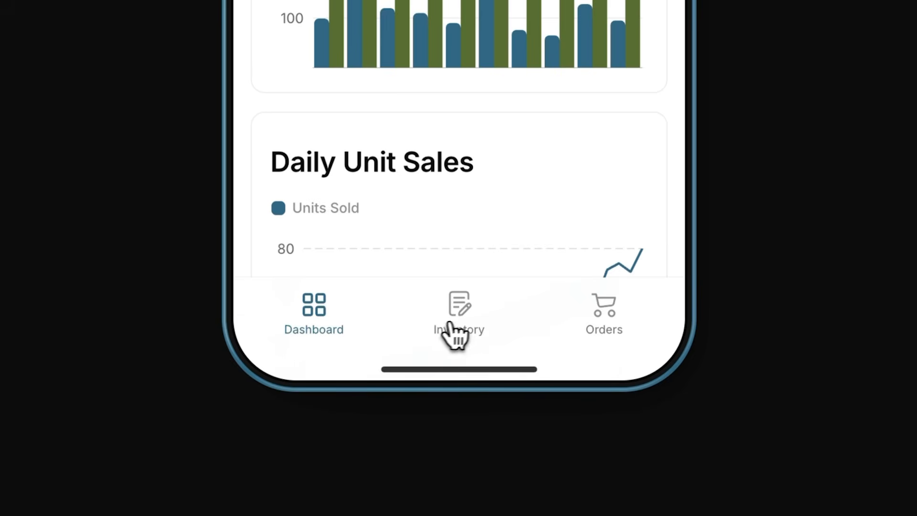
left_click(449, 334)
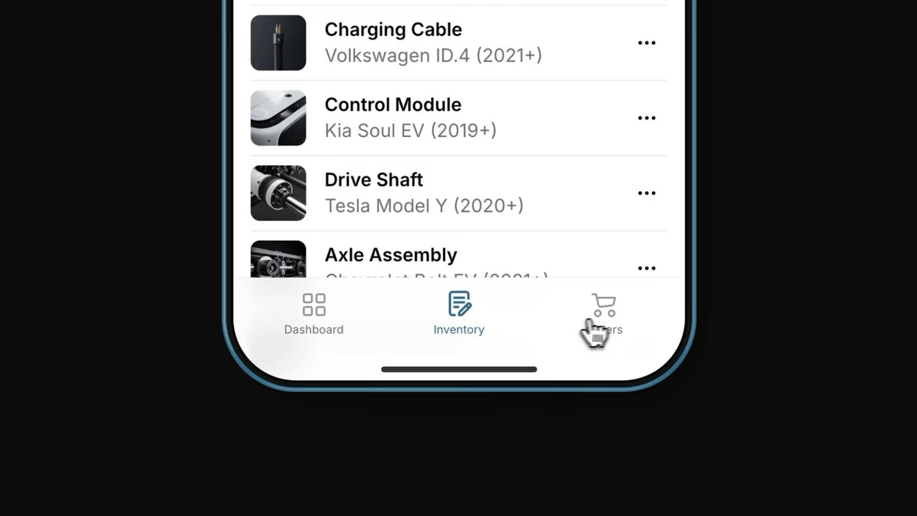
left_click(606, 327)
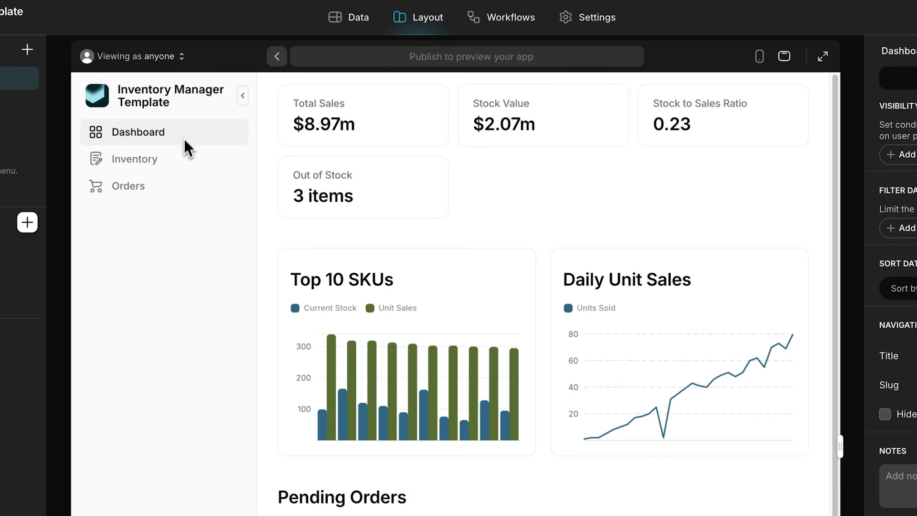
Step: Switch from the Dashboard to the Inventory and Orders screens in the Inventory Manager template preview
left_click(184, 161)
left_click(187, 193)
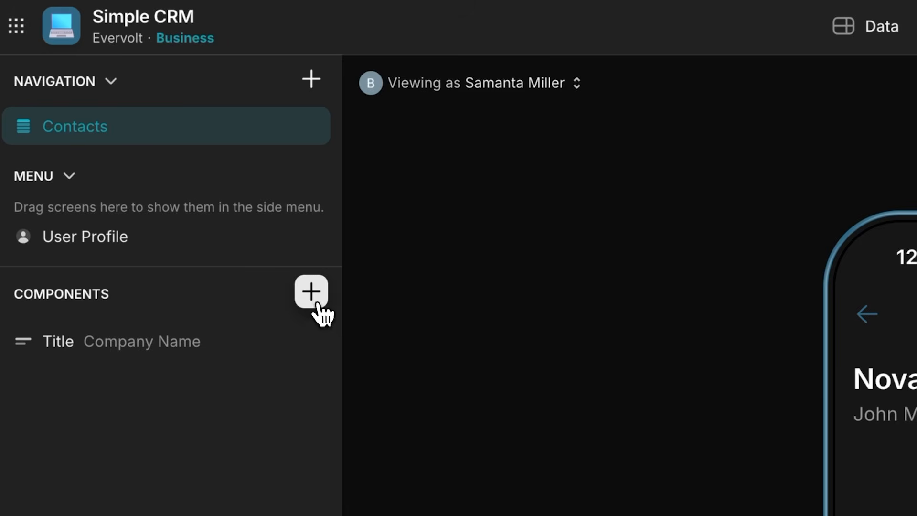
Step: Find the Hint component and insert it into the lead details screen of the Simple CRM app
left_click(313, 295)
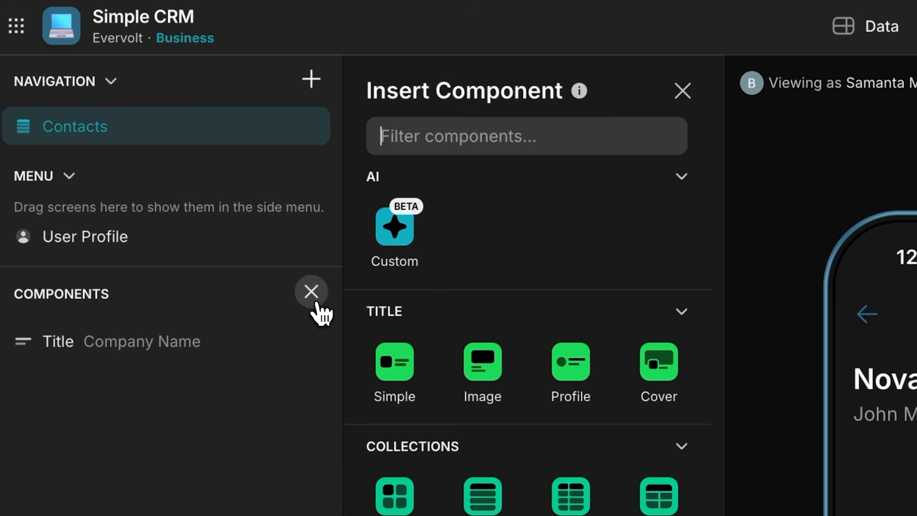
left_click(558, 144)
type("Hint")
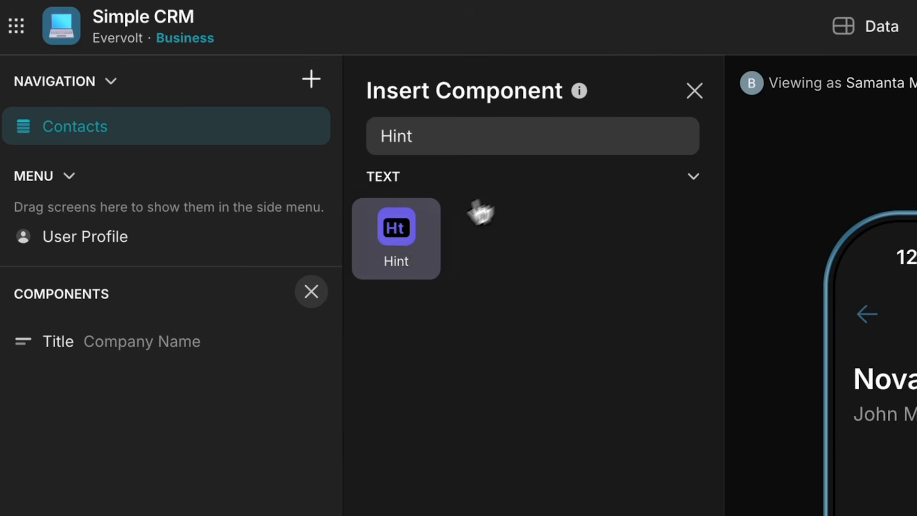
left_click(402, 252)
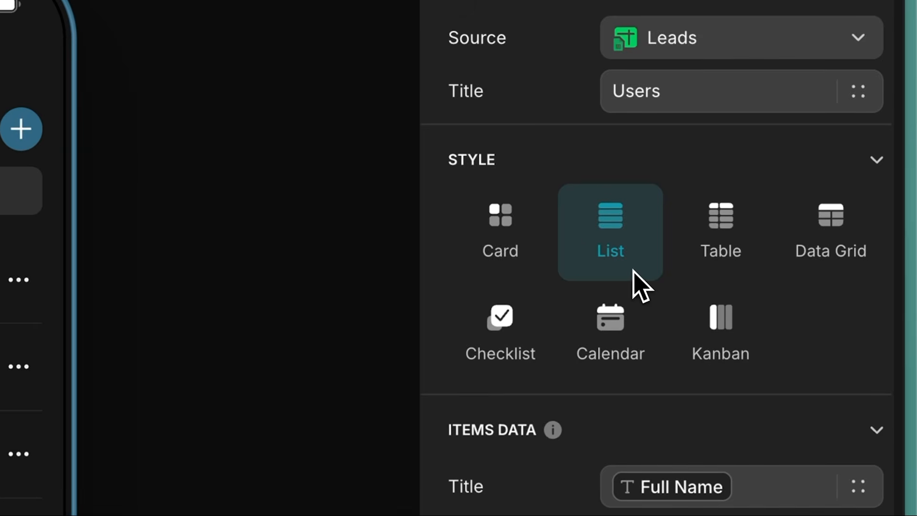
Step: Set the Leads collection's style to Card
left_click(517, 266)
scroll(541, 263, "down", 4)
scroll(541, 263, "down", 1)
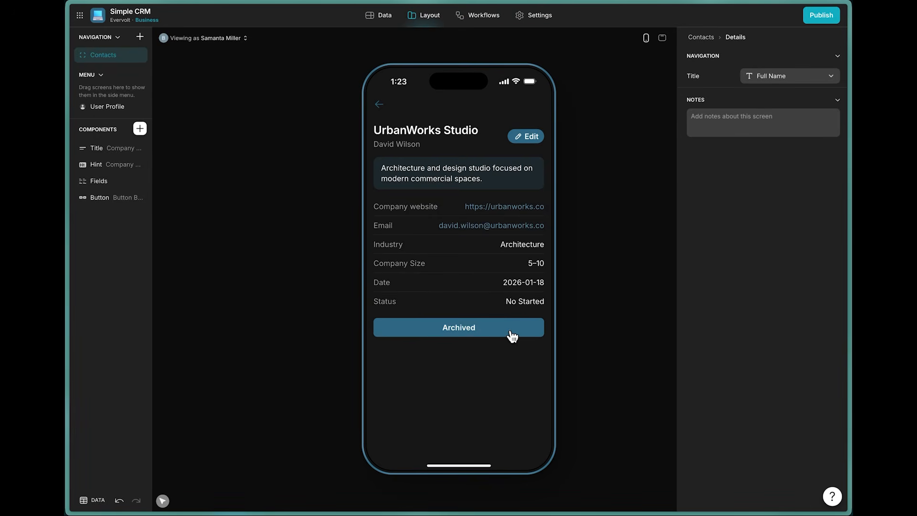
Step: Trigger the Archived action on the UrbanWorks Studio lead in the app preview
left_click(512, 335)
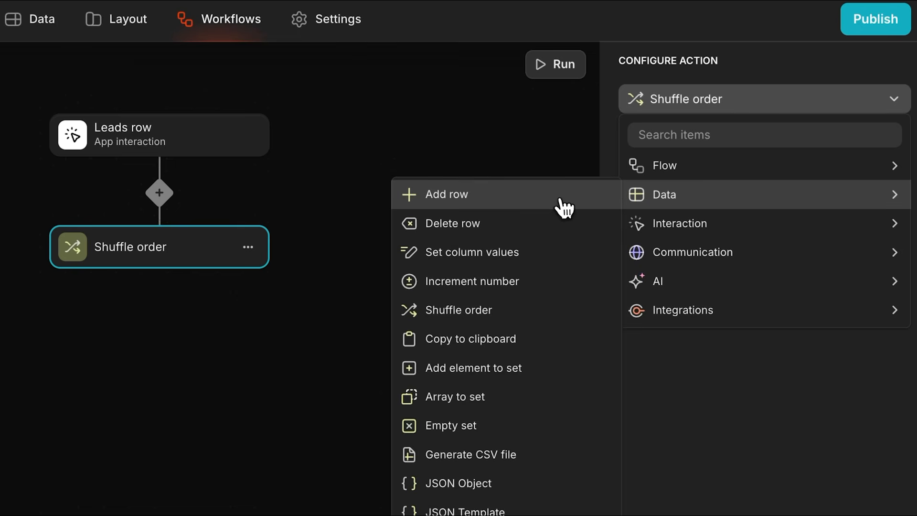
Step: Add a Send email step after the Add row action in the Leads row workflow
left_click(558, 197)
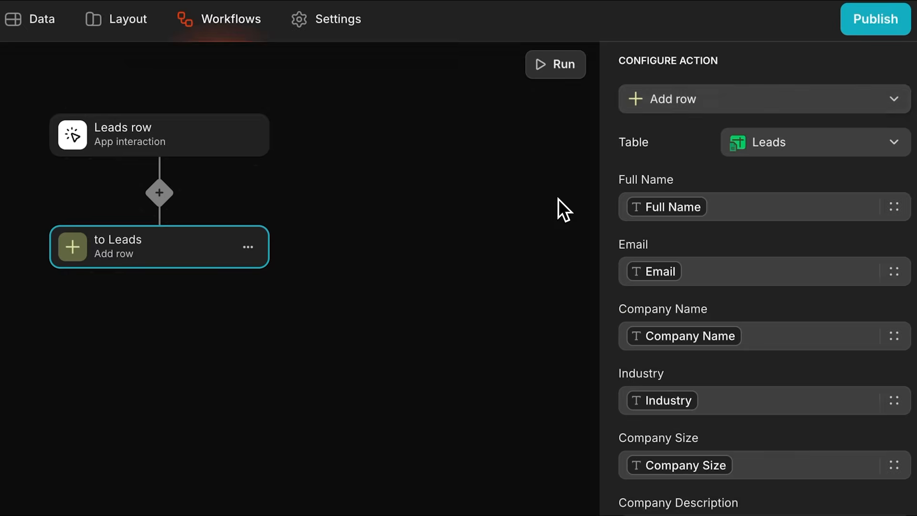
left_click(557, 199)
left_click(160, 272)
mouse_move(273, 424)
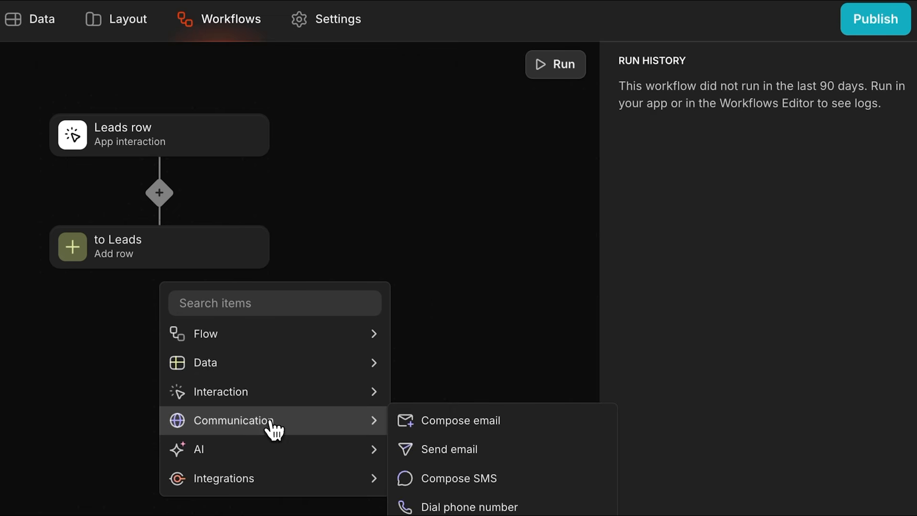
left_click(492, 451)
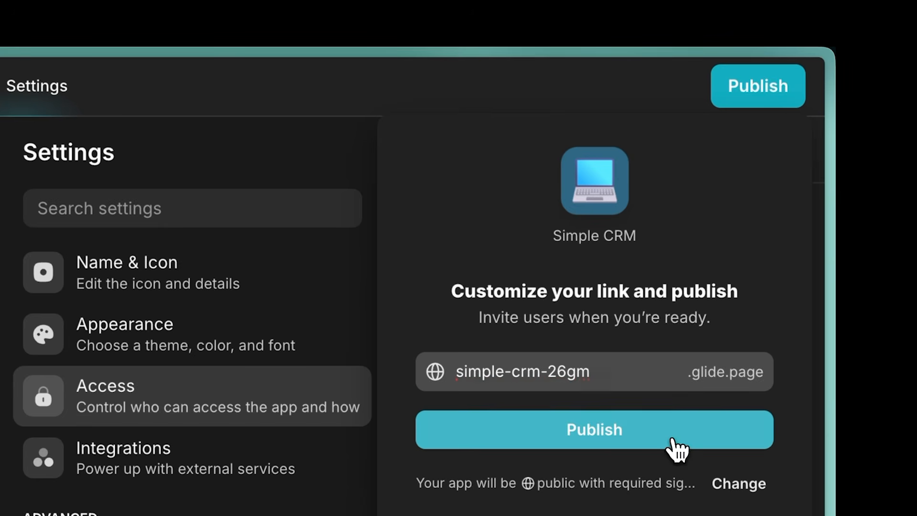
Step: Publish the app at simple-crm-26gm.glide.page and open its copied link in a new browser tab
left_click(673, 440)
left_click(674, 273)
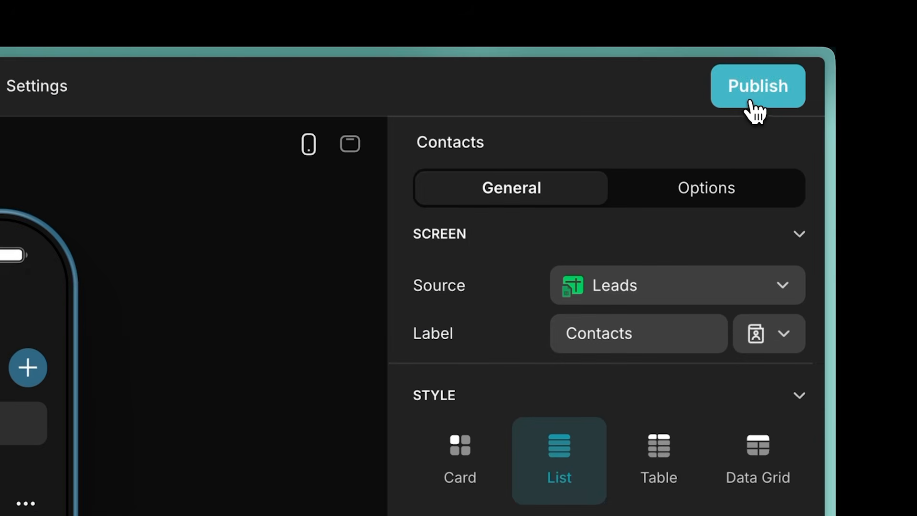
left_click(819, 18)
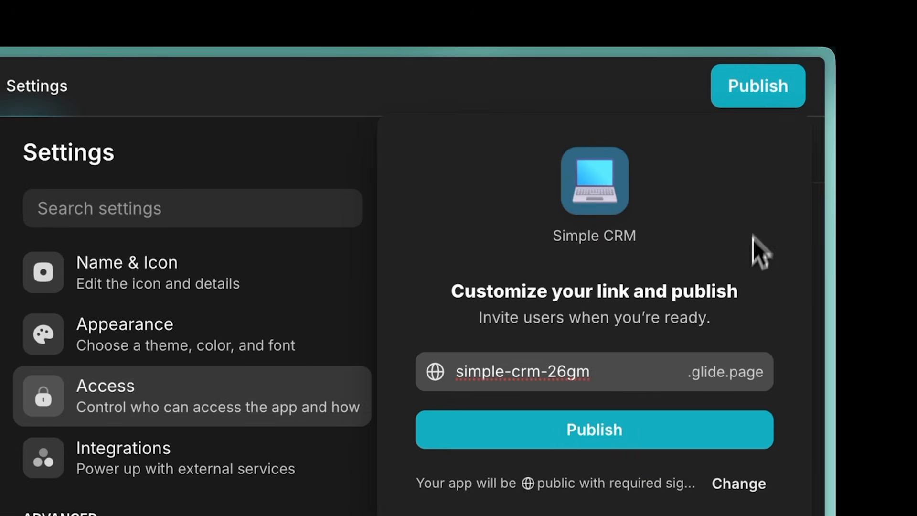
left_click(677, 446)
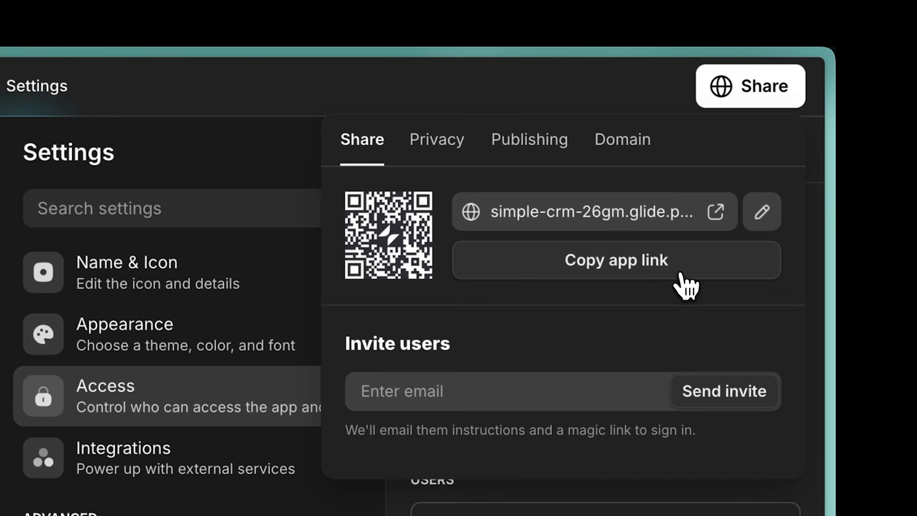
left_click(682, 277)
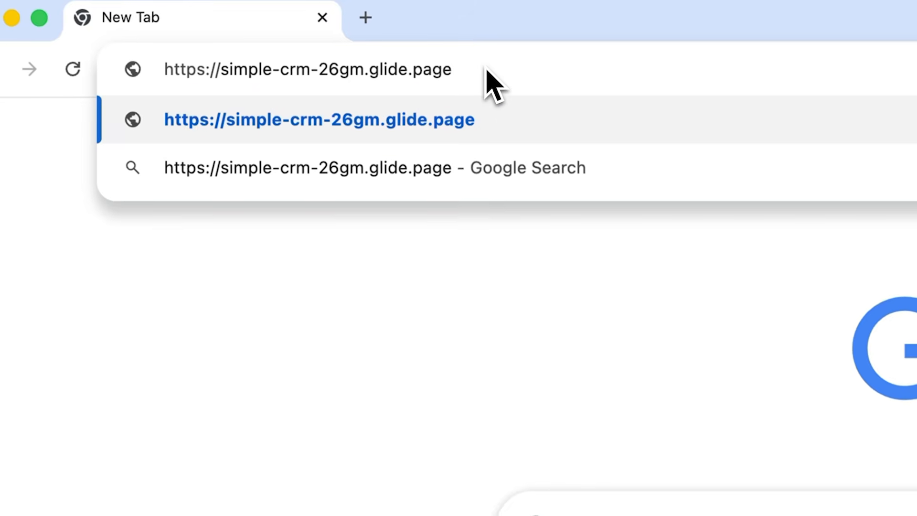
left_click(505, 117)
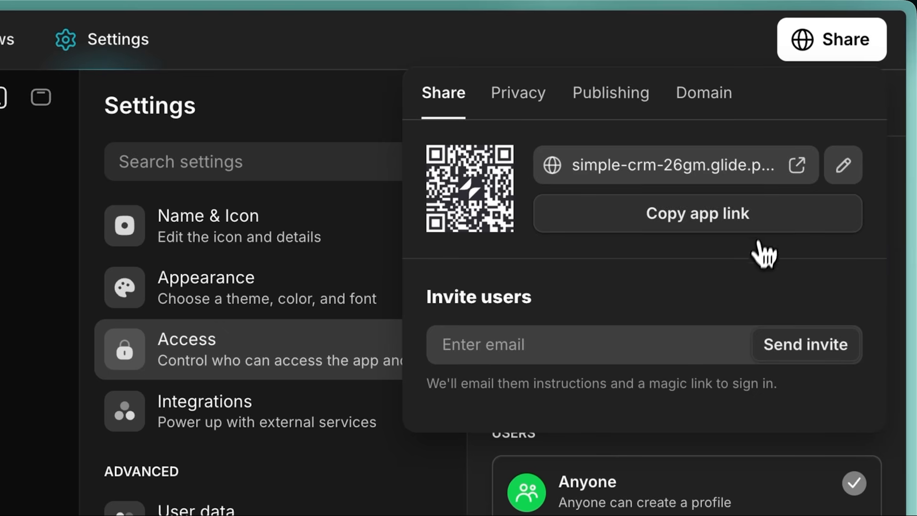
Step: Copy the published app's link and send an app invitation to the user's e-mail address
left_click(761, 227)
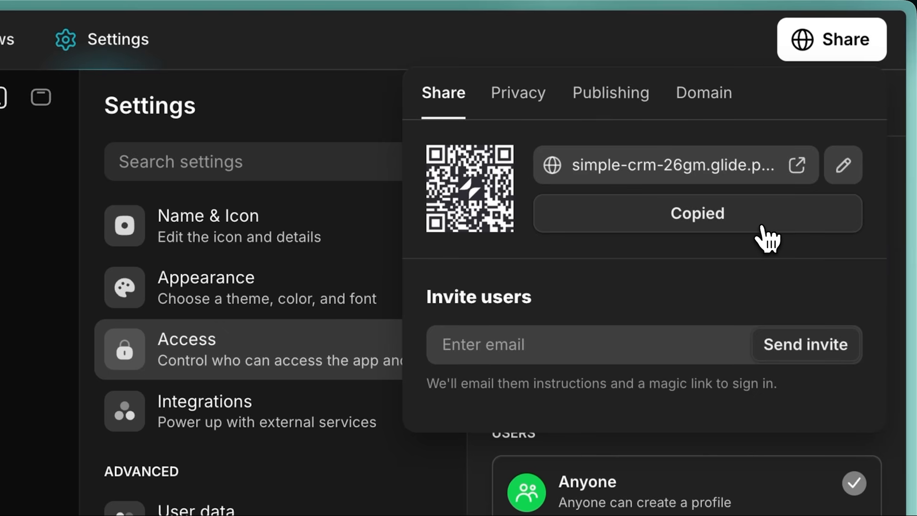
left_click(589, 343)
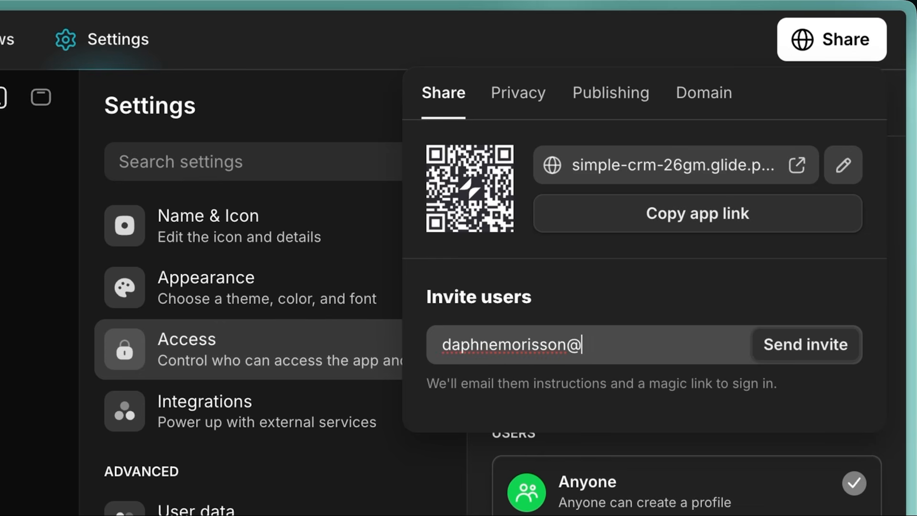
left_click(814, 358)
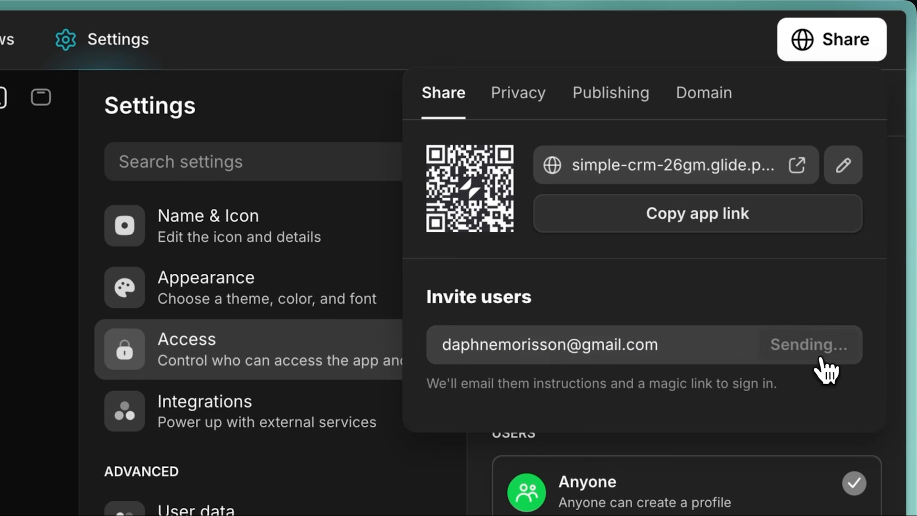
Step: Add the Simple CRM app to the phone's home screen and open the NovaTek Solutions contact
mouse_move(498, 227)
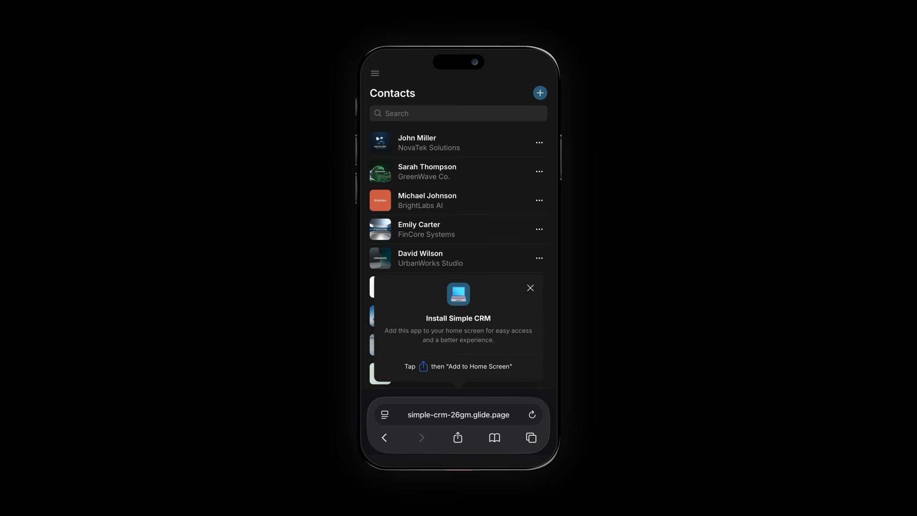
left_click(458, 437)
scroll(459, 287, "down", 5)
left_click(431, 280)
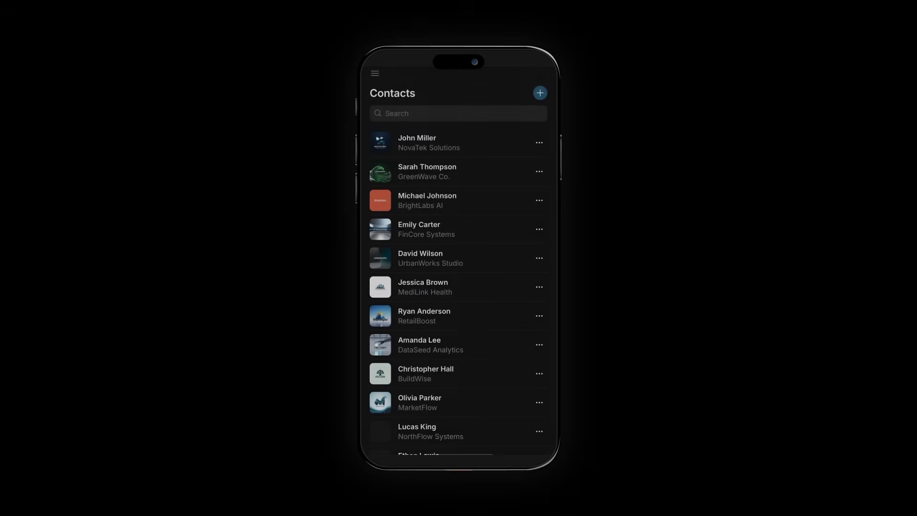
left_click(405, 140)
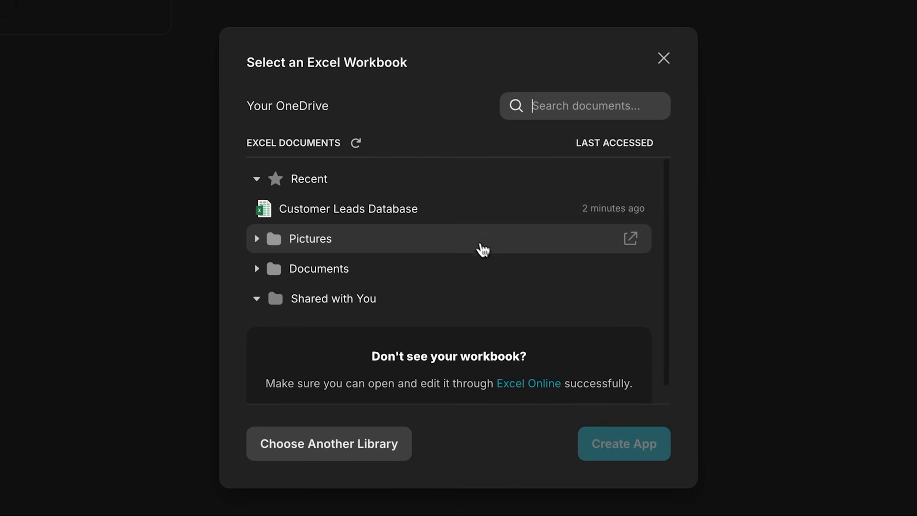
Step: Select the Customer Leads Database workbook from OneDrive as the app's data source
left_click(448, 211)
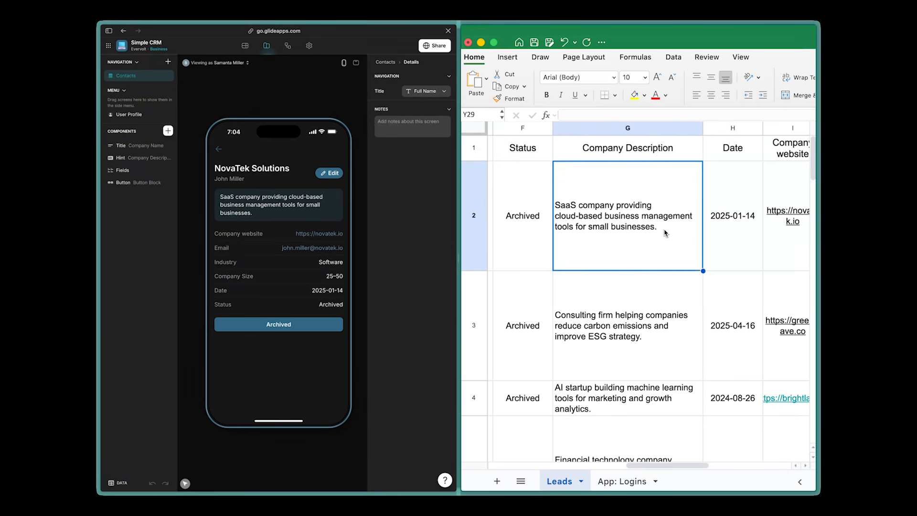
Step: Append "Designed to scale as businesses grow, with flexible features and real-time data access." to NovaTek Solutions' company description in Excel's Leads sheet
double_click(666, 234)
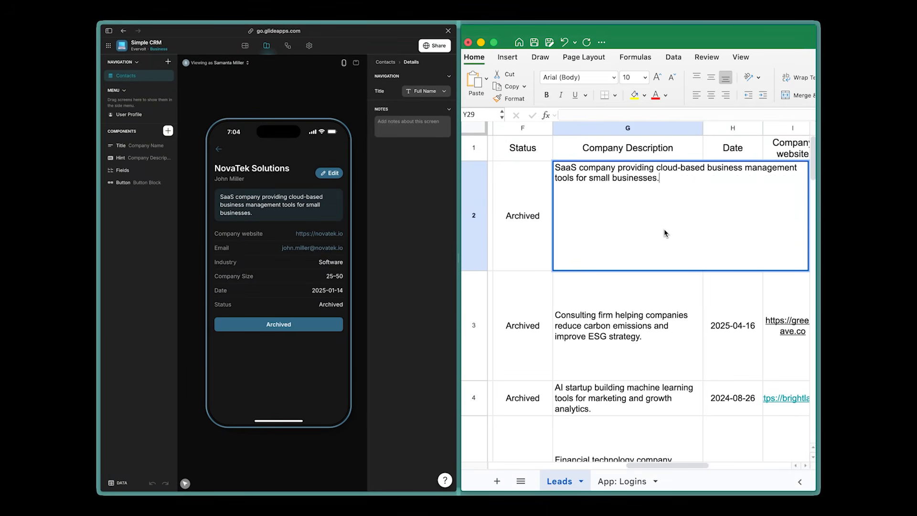
key("Return")
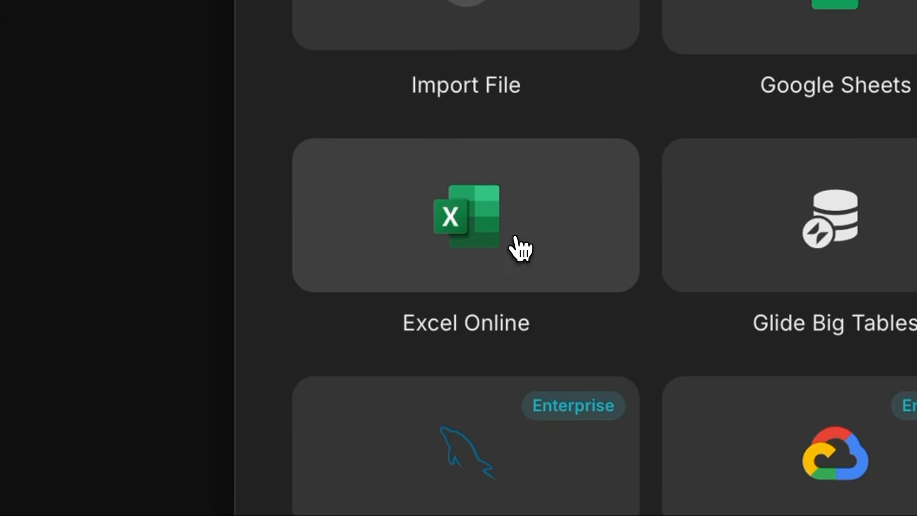
Step: Browse the available data sources and choose Customer Leads Database.xlsx for import into Glide Tables
left_click(514, 237)
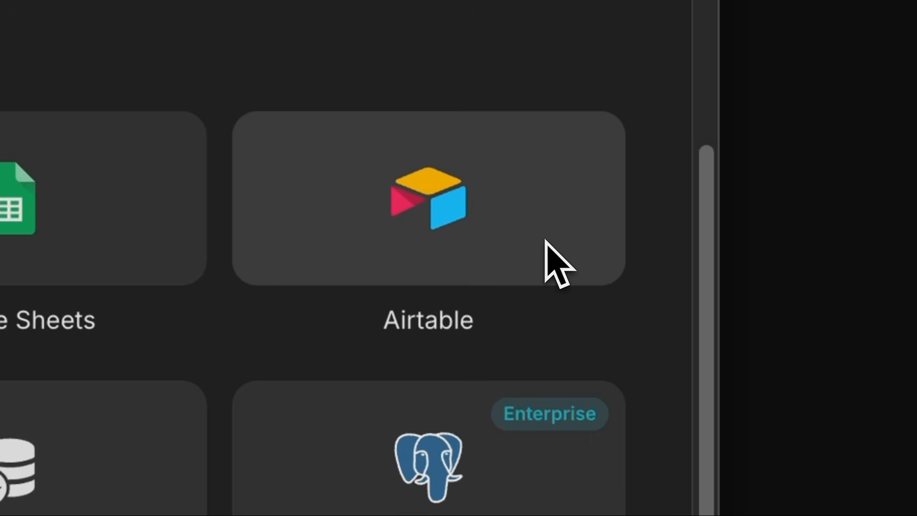
scroll(546, 240, "down", 5)
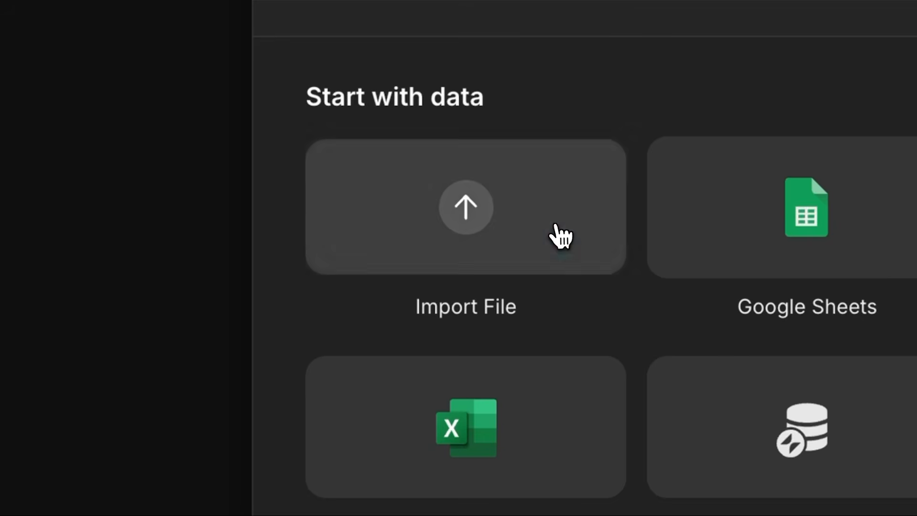
left_click(552, 236)
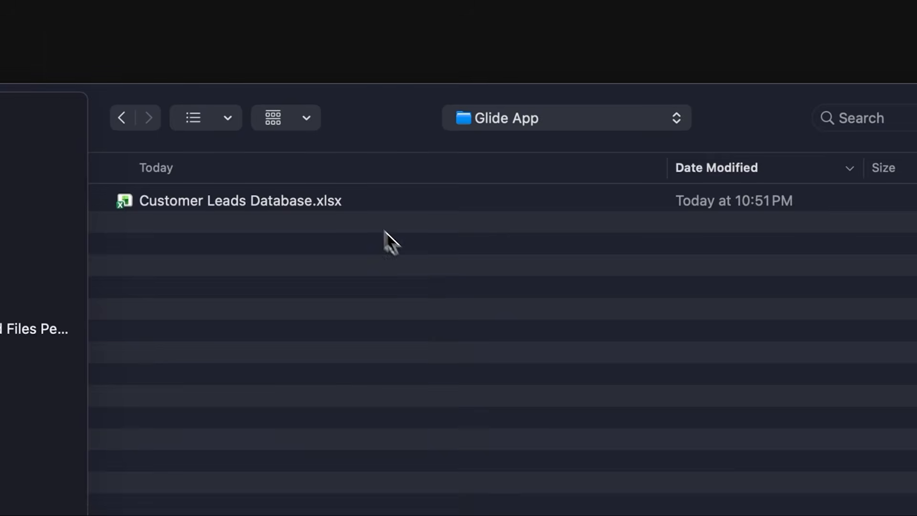
left_click(356, 208)
double_click(356, 208)
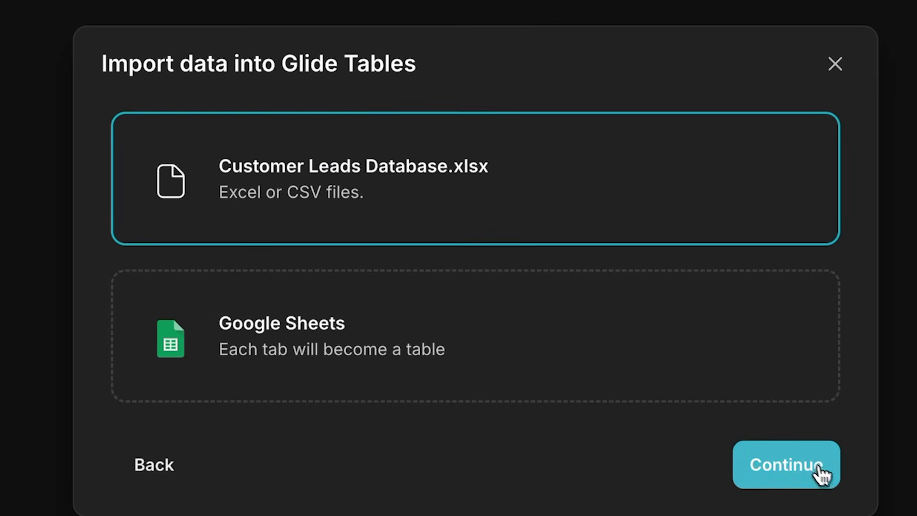